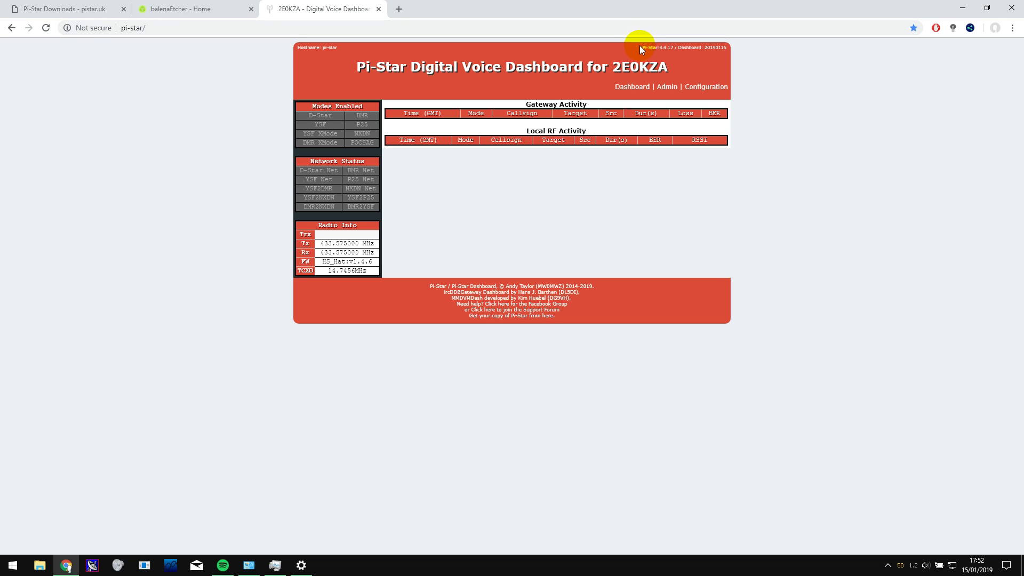
Check the Pi-Star version in the header, then download a configuration backup zip from Backup/Restore.
{"action": "left_click_drag", "start_coordinate": [642, 48], "coordinate": [675, 49]}
{"action": "left_click", "coordinate": [515, 189]}
{"action": "left_click", "coordinate": [703, 89]}
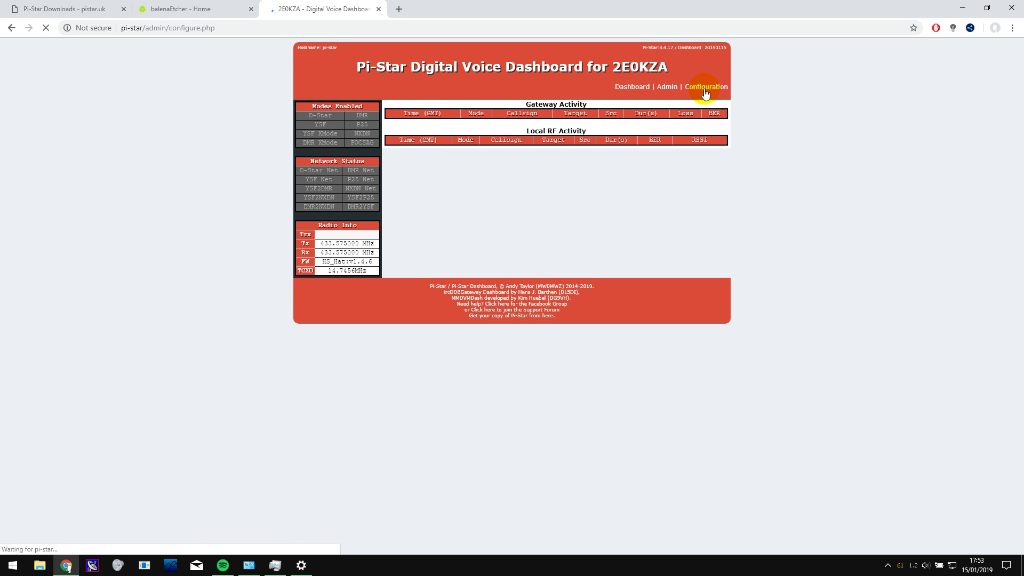
{"action": "left_click", "coordinate": [639, 90]}
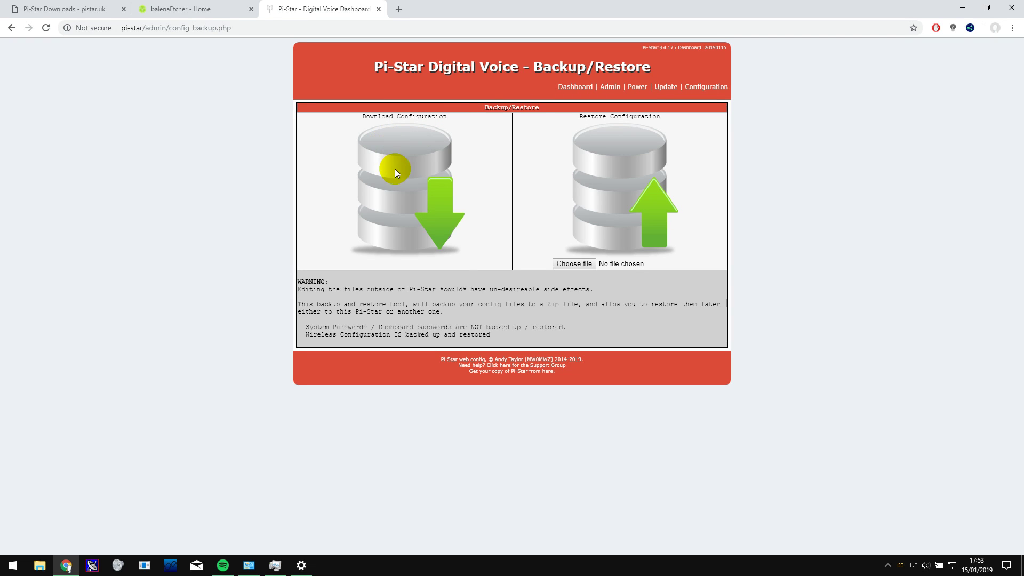
{"action": "left_click", "coordinate": [401, 181]}
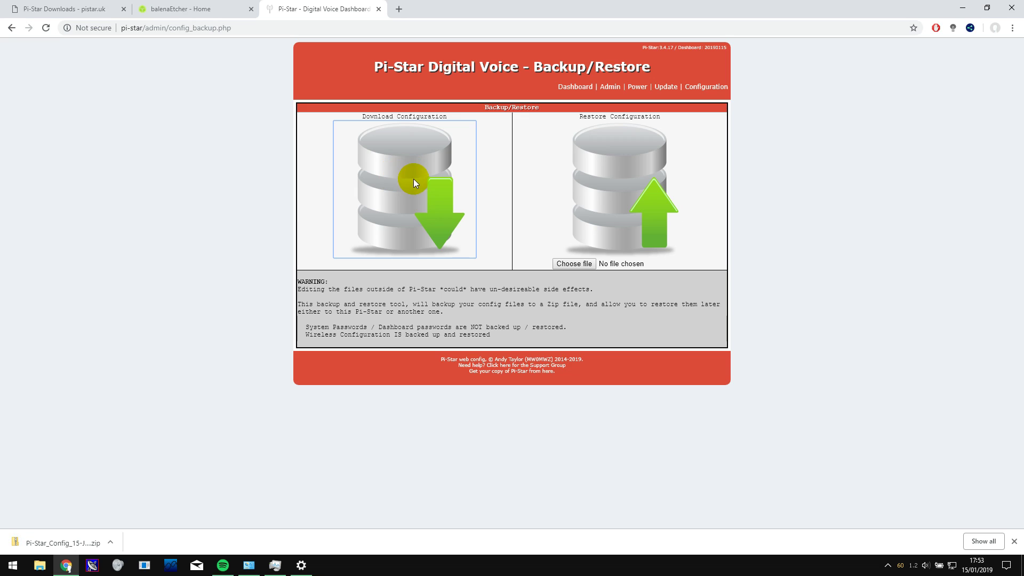
{"action": "left_click", "coordinate": [319, 276]}
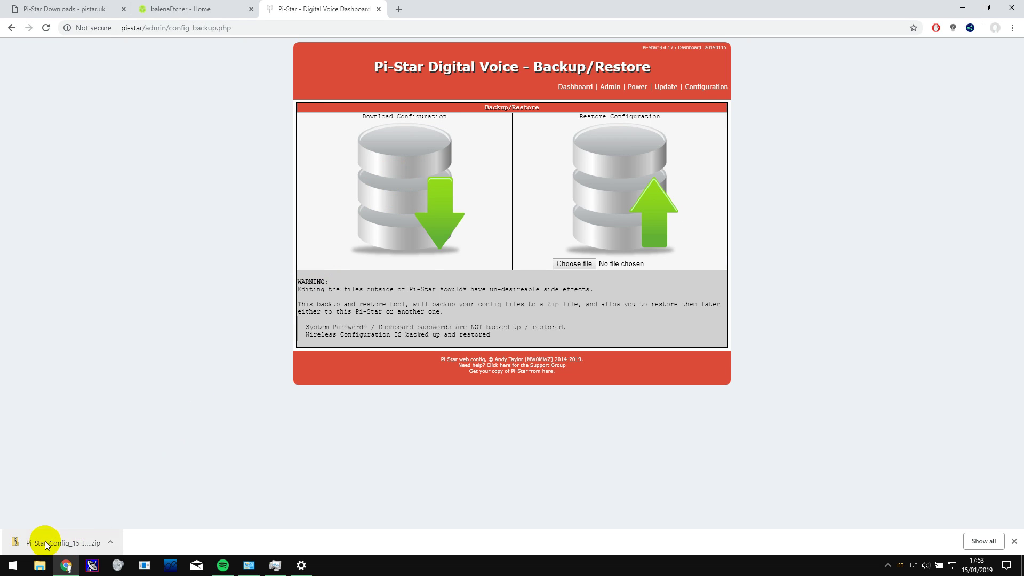
{"action": "key", "text": "ctrl+1"}
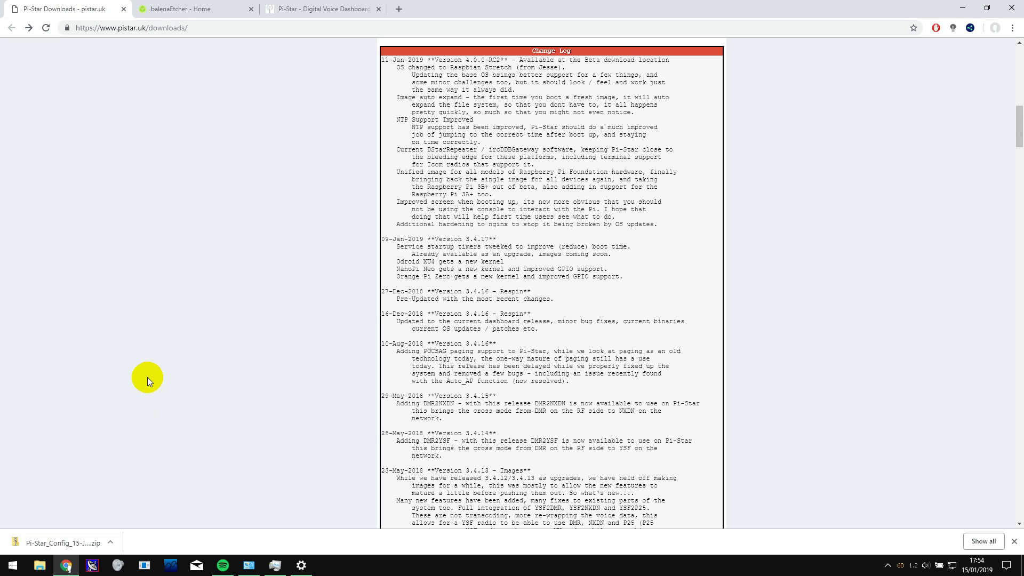
Download the Pi-Star_RPi_V4.0.0-RC2_14-Jan-2019.zip image from the pistar.uk Beta Releases page.
{"action": "scroll", "coordinate": [156, 381], "scroll_direction": "up", "scroll_amount": 12}
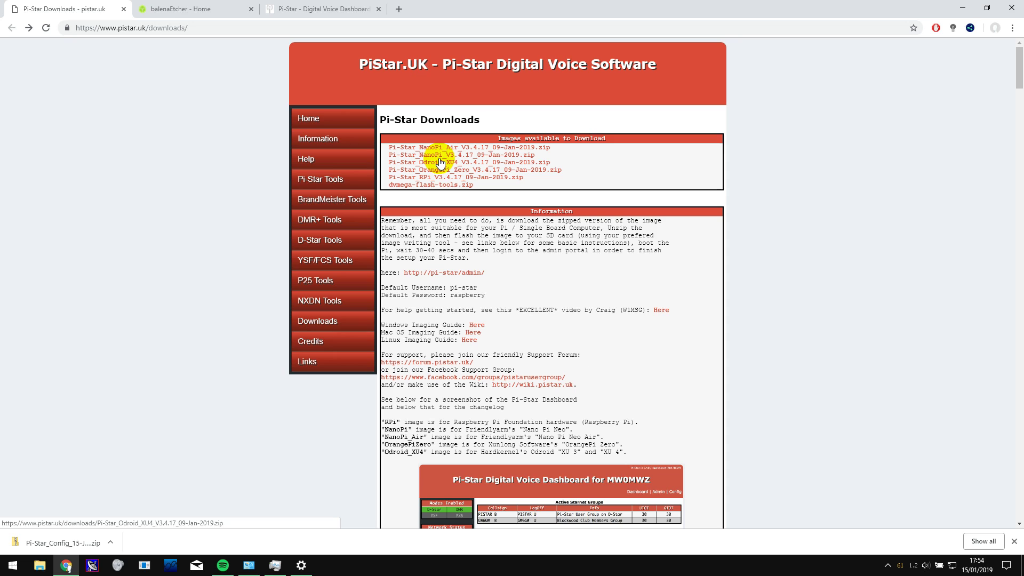
{"action": "mouse_move", "coordinate": [328, 323]}
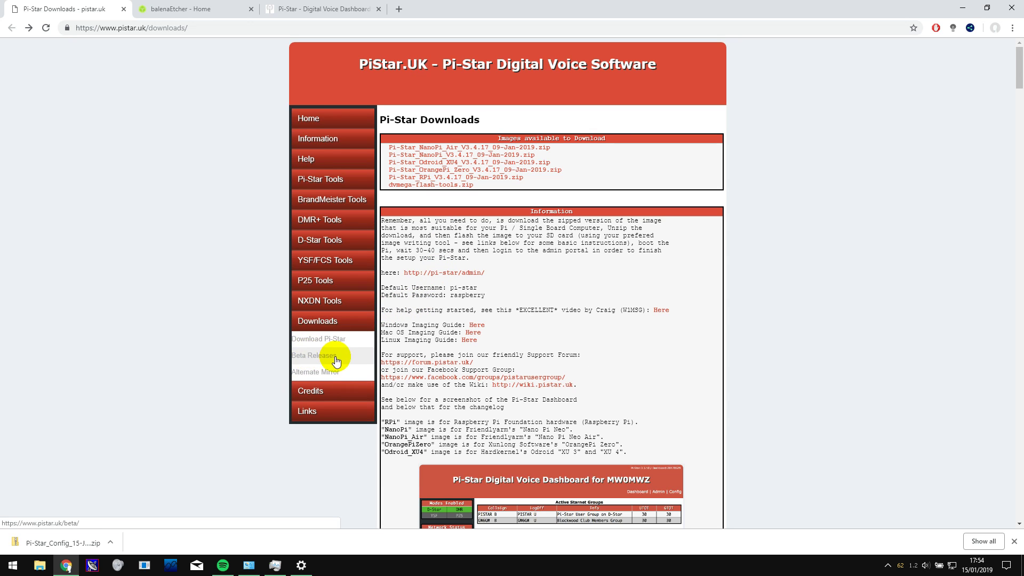
{"action": "left_click", "coordinate": [316, 355]}
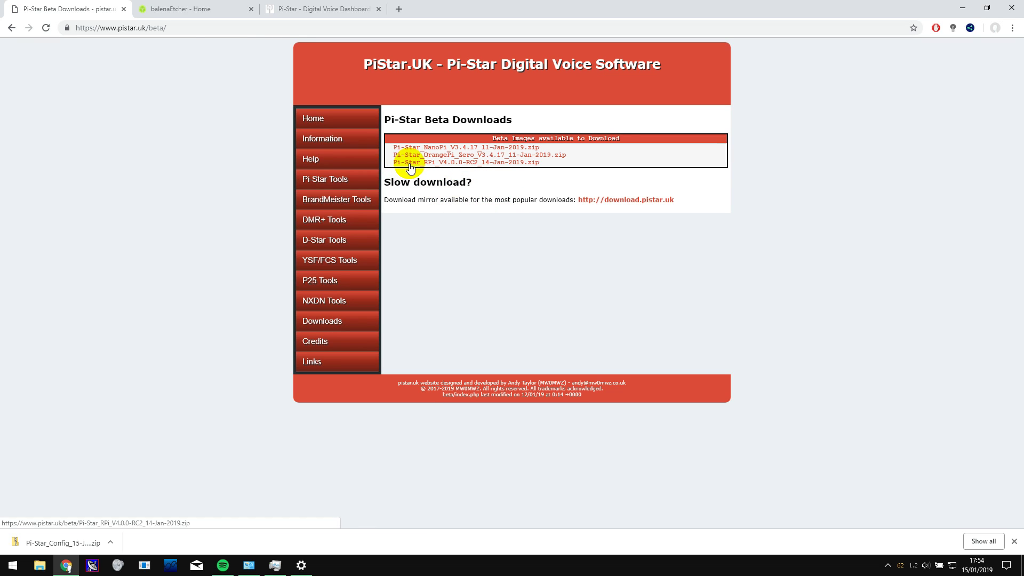
{"action": "left_click", "coordinate": [470, 166]}
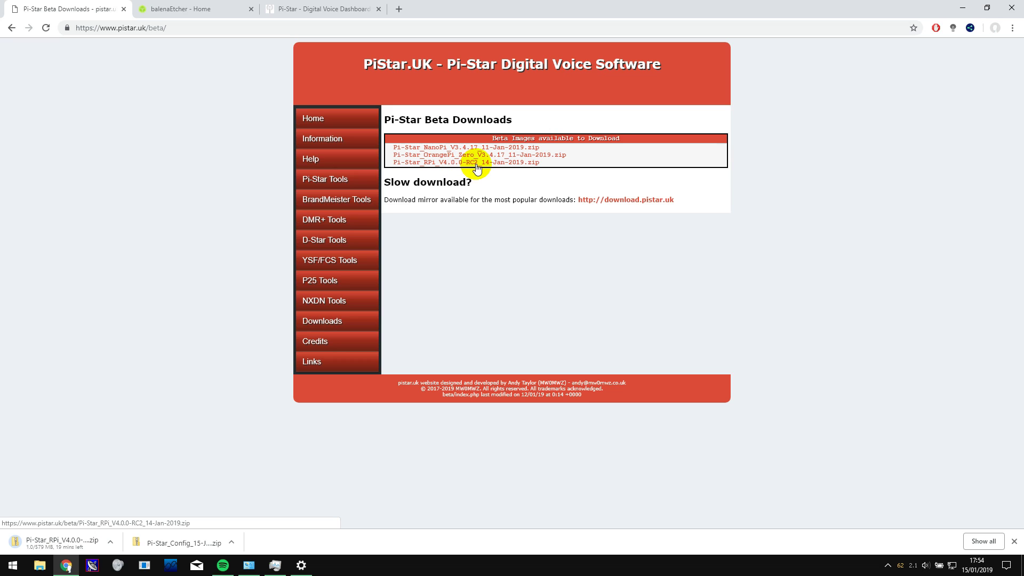
{"action": "left_click", "coordinate": [208, 7]}
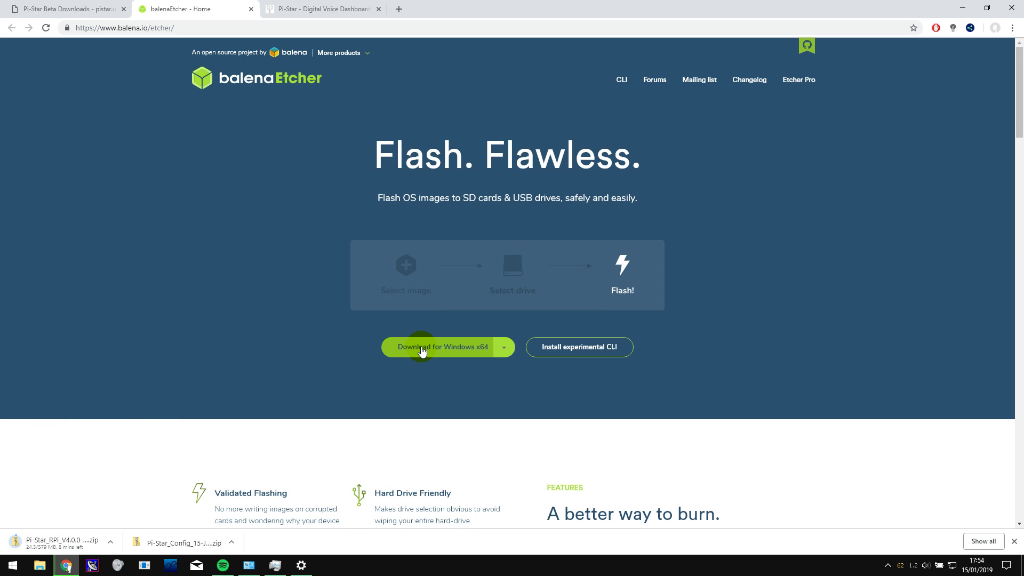
Download the balenaEtcher installer for Windows x64.
{"action": "left_click", "coordinate": [422, 348]}
{"action": "key", "text": "ctrl+Tab"}
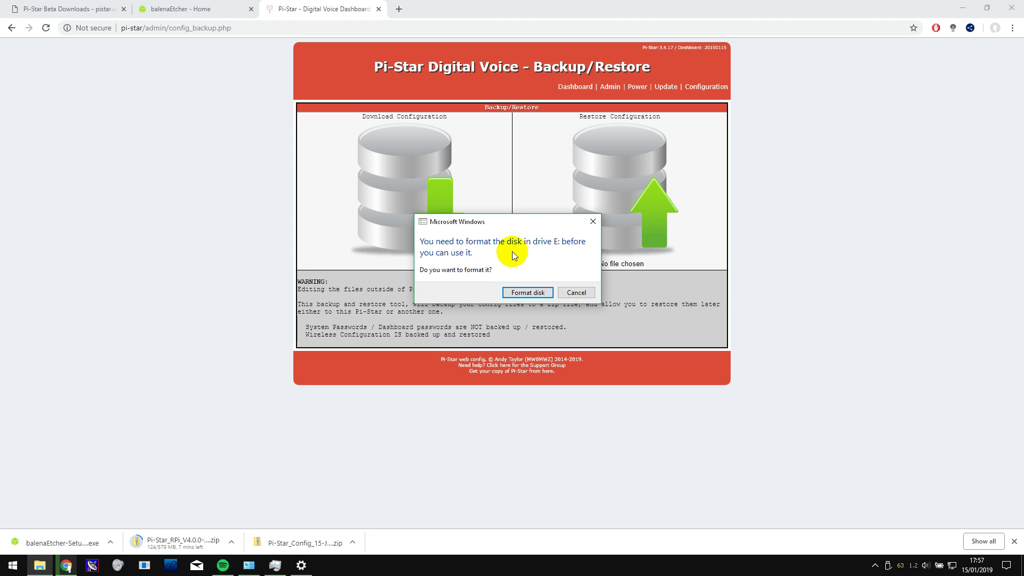
Leave the SD card unformatted and install balenaEtcher 1.4.9 from the downloaded setup.
{"action": "left_click", "coordinate": [575, 292]}
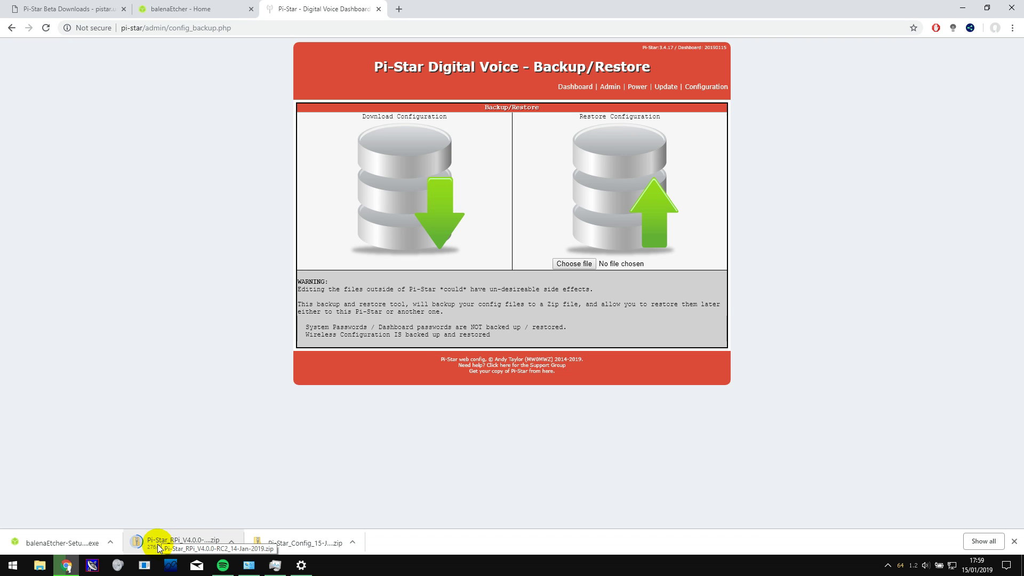
{"action": "left_click", "coordinate": [38, 539]}
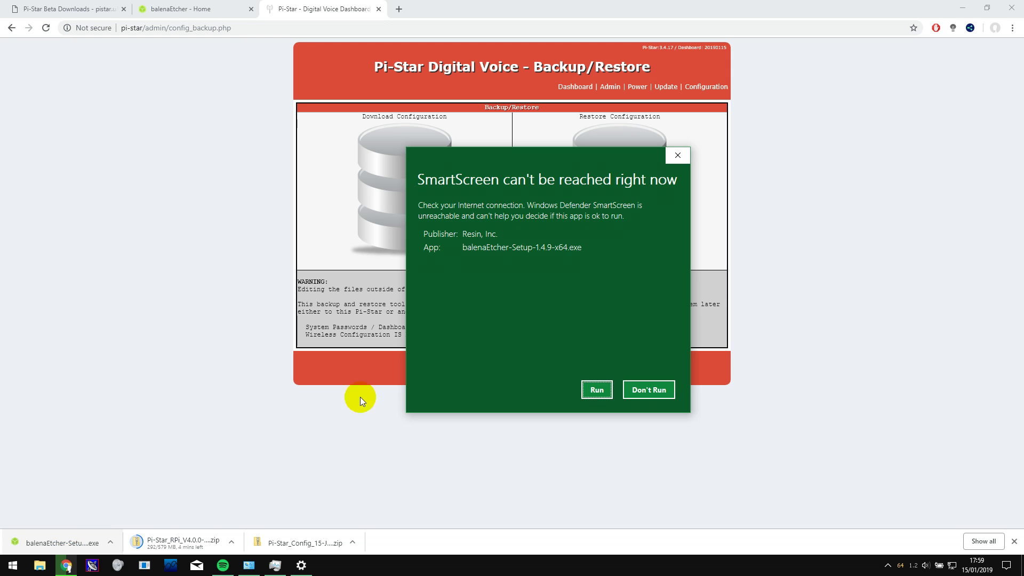
{"action": "left_click", "coordinate": [595, 389]}
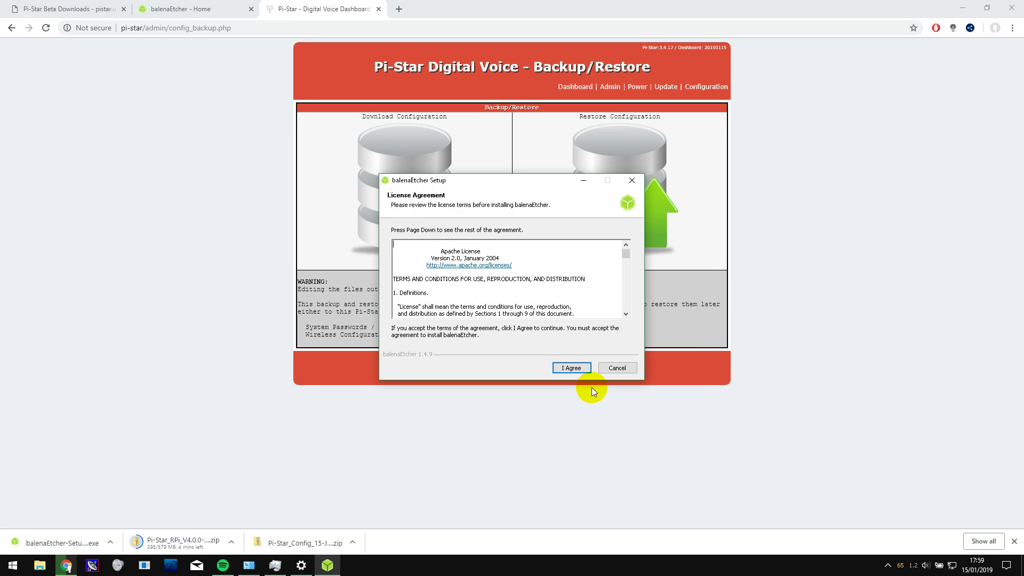
{"action": "left_click", "coordinate": [578, 367]}
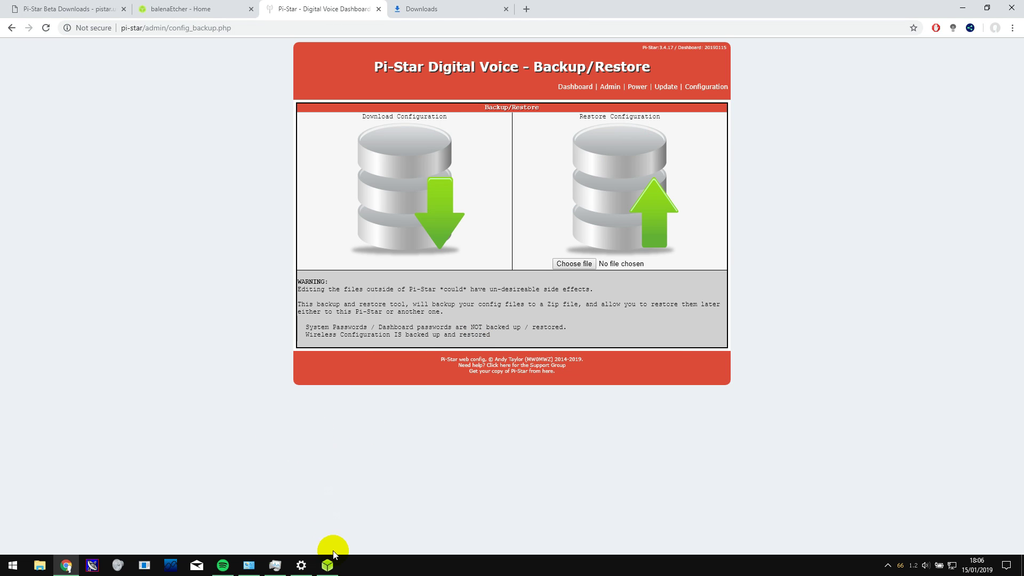
Flash the Pi-Star V4.0.0-RC2 zip image onto the 8.05 GB SD card with Etcher.
{"action": "left_click", "coordinate": [327, 564]}
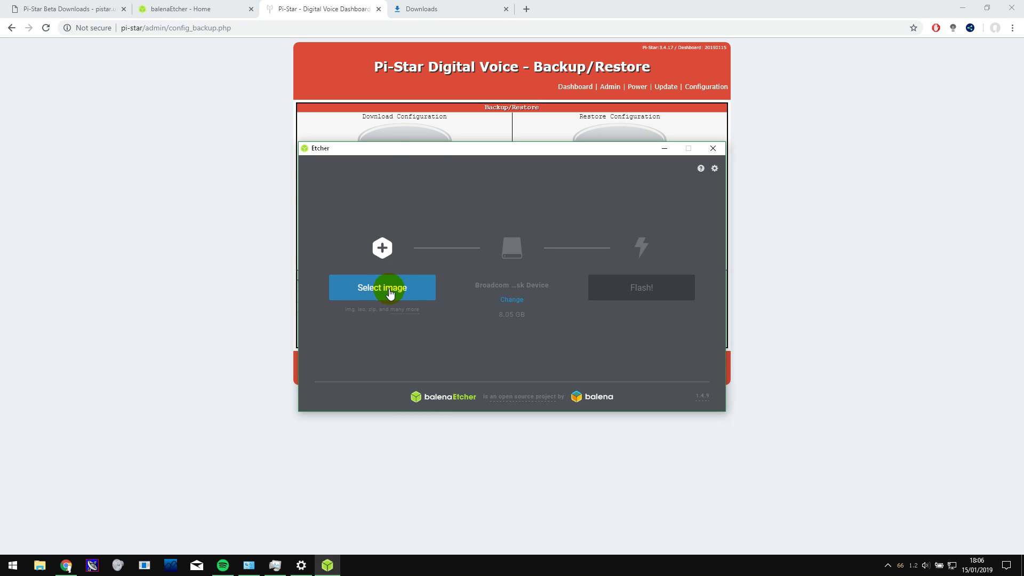
{"action": "left_click", "coordinate": [389, 292]}
{"action": "left_click", "coordinate": [401, 293]}
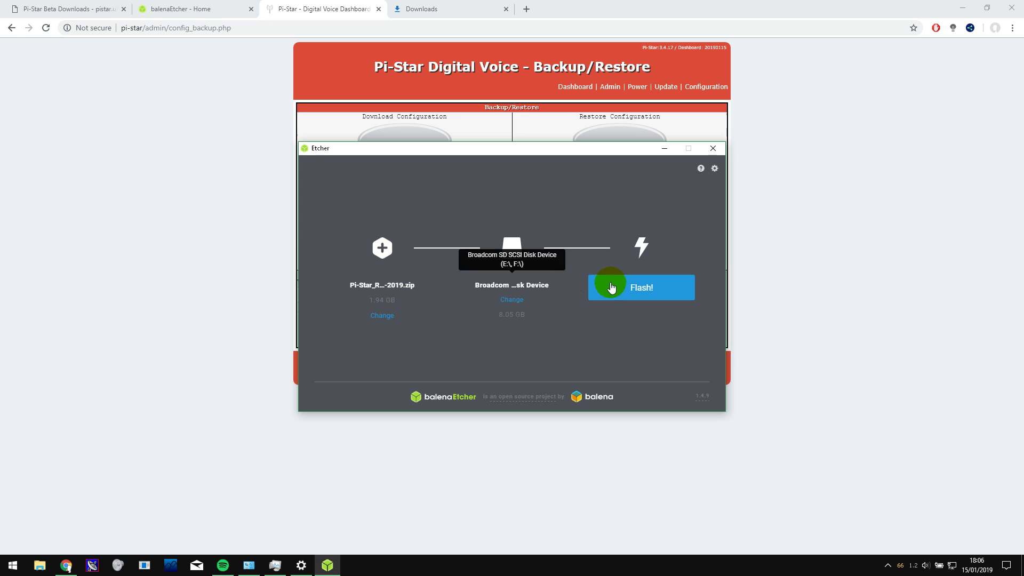
{"action": "left_click", "coordinate": [629, 288]}
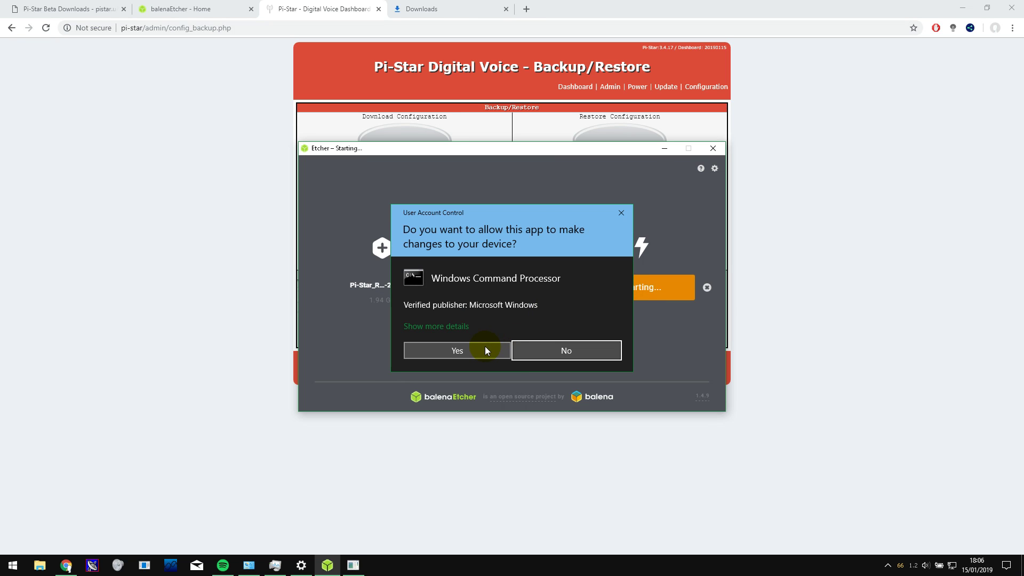
{"action": "left_click", "coordinate": [485, 349]}
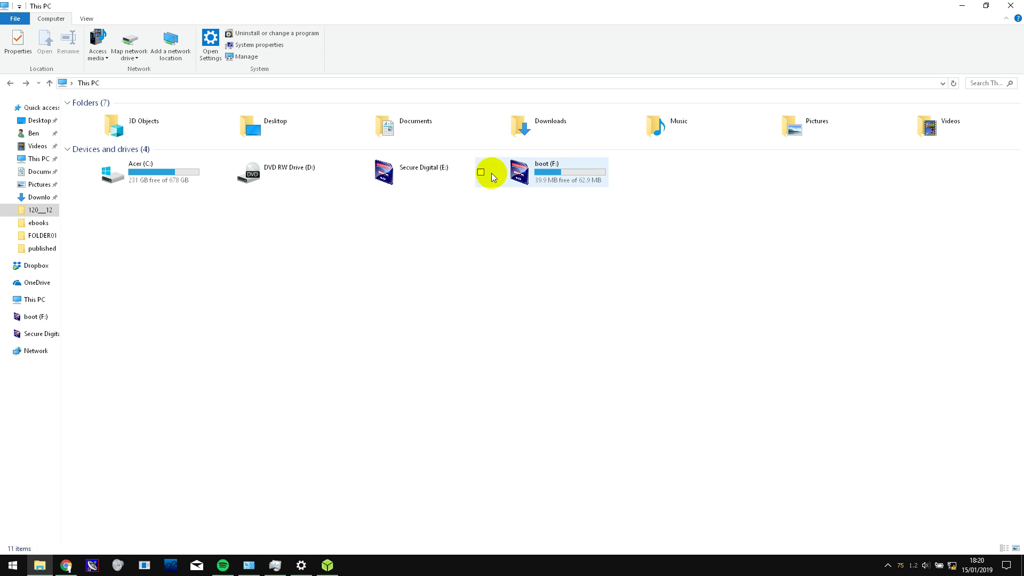
Copy Pi-Star_Config_15-Jan-2019.zip from Downloads onto boot (F:) and confirm it is there.
{"action": "left_click", "coordinate": [432, 172]}
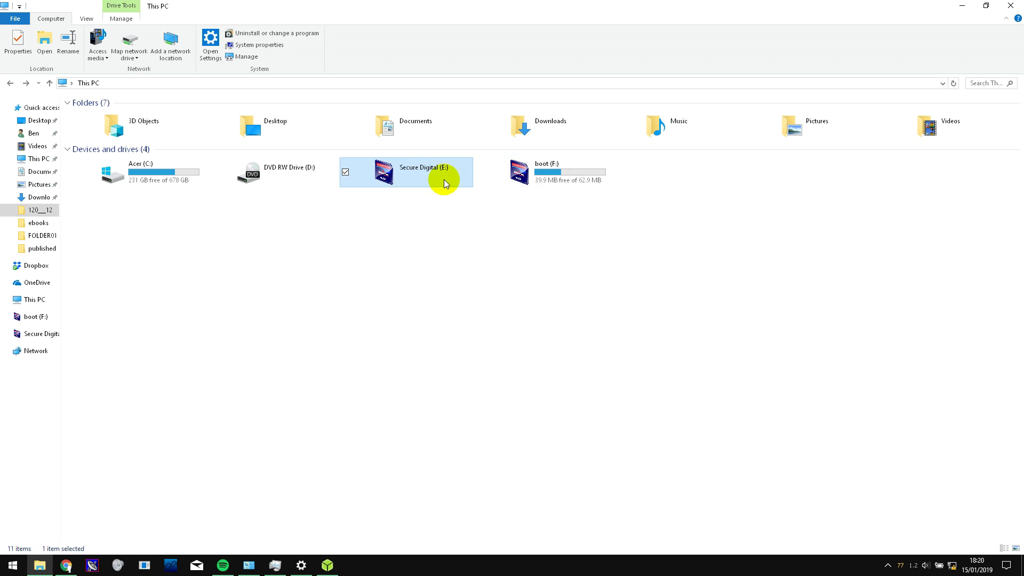
{"action": "left_click", "coordinate": [554, 181]}
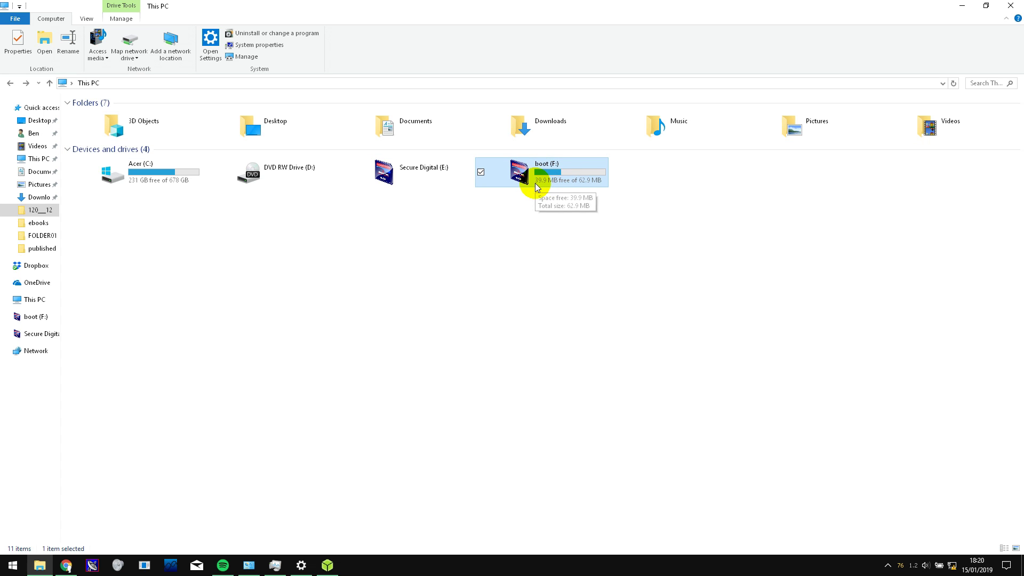
{"action": "key", "text": "alt+Tab"}
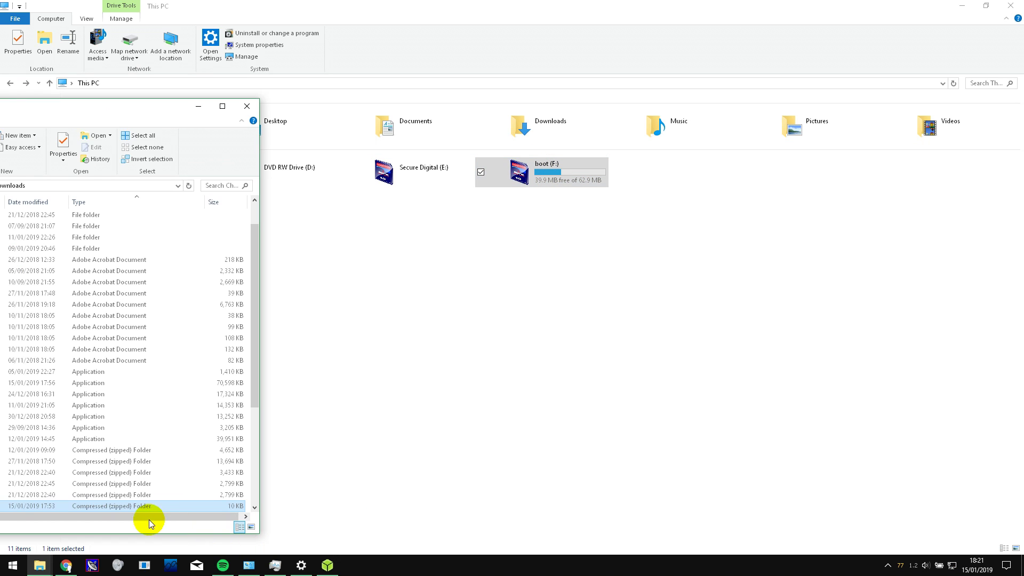
{"action": "left_click", "coordinate": [116, 507]}
{"action": "left_click_drag", "start_coordinate": [116, 508], "coordinate": [542, 176]}
{"action": "left_click", "coordinate": [542, 176]}
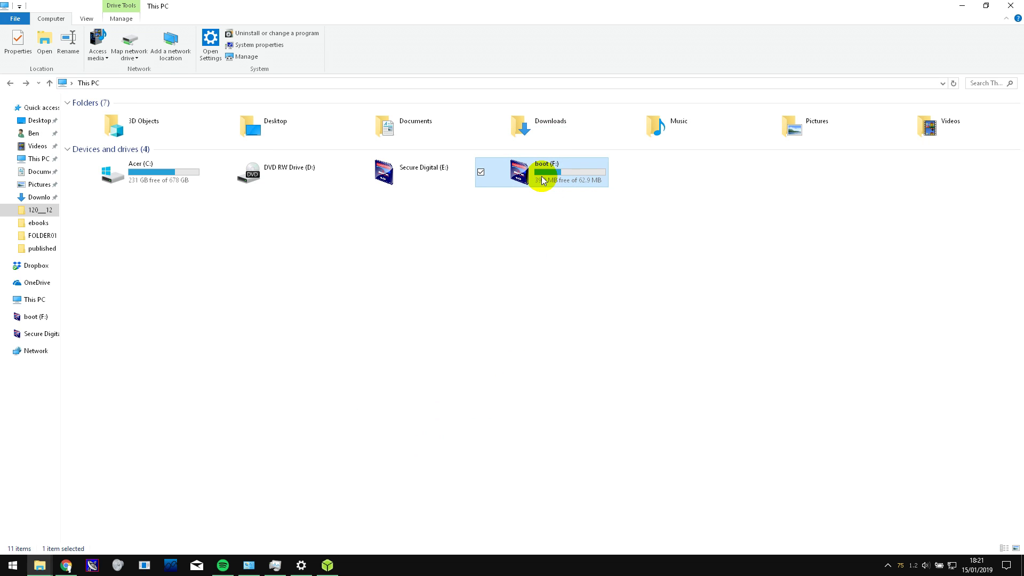
{"action": "double_click", "coordinate": [543, 179]}
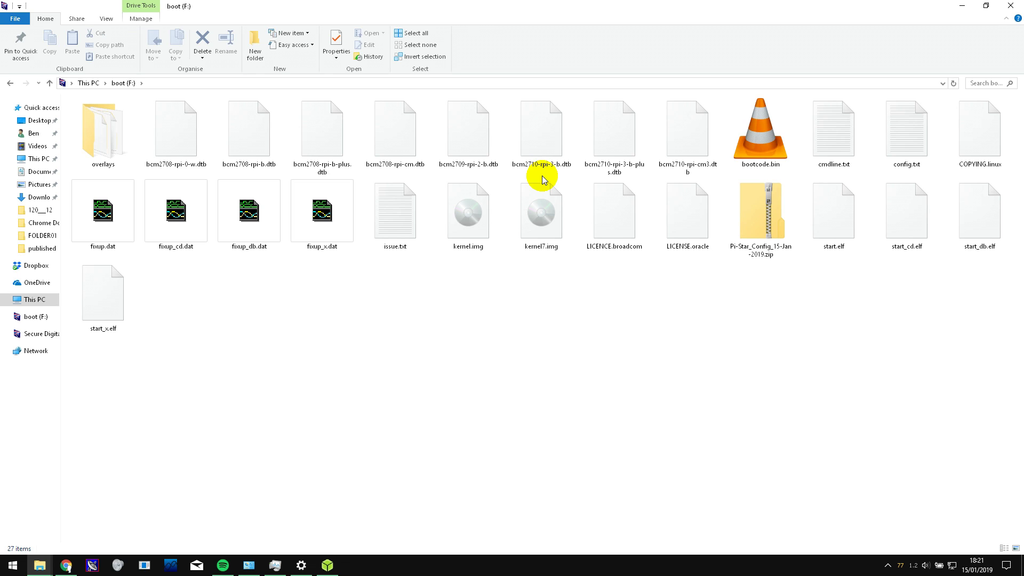
{"action": "left_click", "coordinate": [768, 207]}
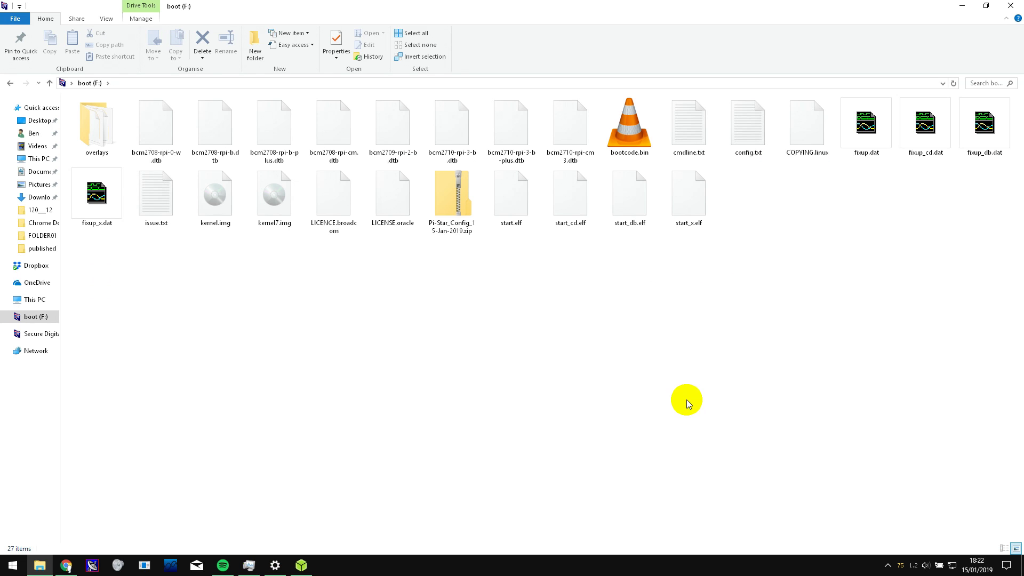
Safely eject the SD card using Safely Remove Hardware in the system tray.
{"action": "left_click", "coordinate": [888, 564]}
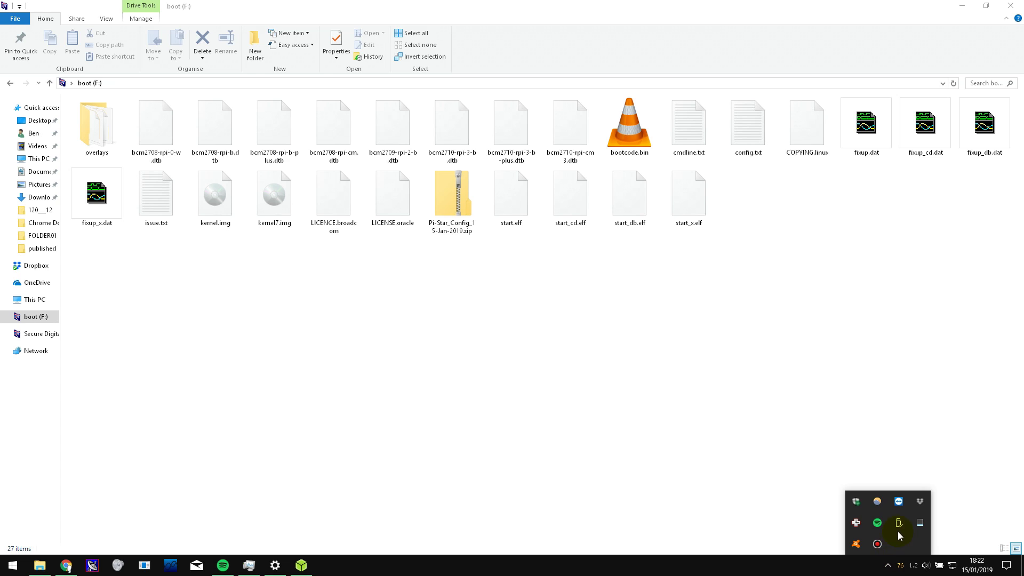
{"action": "left_click", "coordinate": [899, 525]}
{"action": "left_click", "coordinate": [901, 491]}
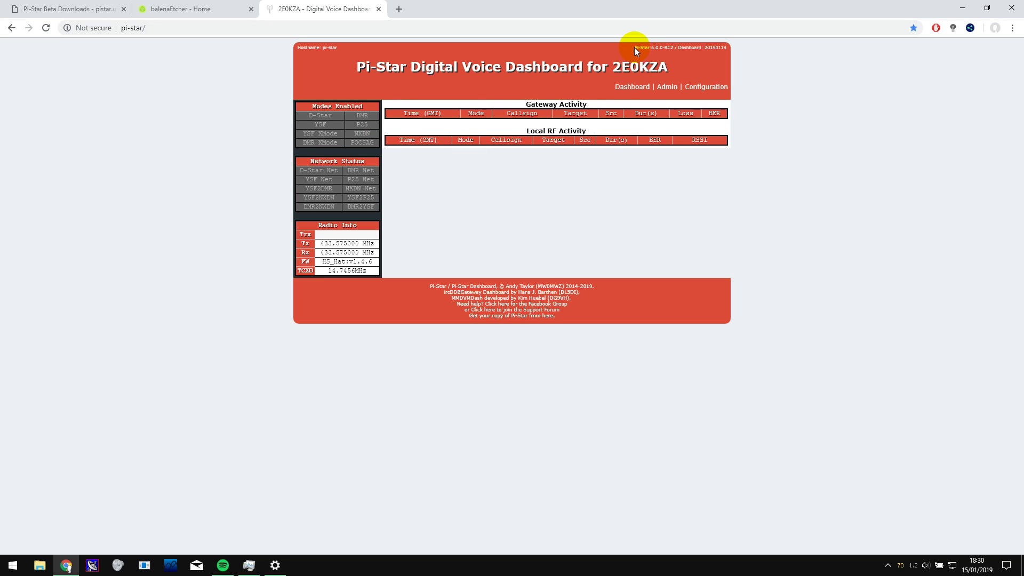
Highlight the header version string to confirm the hotspot runs Pi-Star 4.0.0-RC2.
{"action": "left_click_drag", "start_coordinate": [654, 50], "coordinate": [664, 51]}
Open the Configuration page with the restored settings and try starting the software update.
{"action": "left_click", "coordinate": [703, 87]}
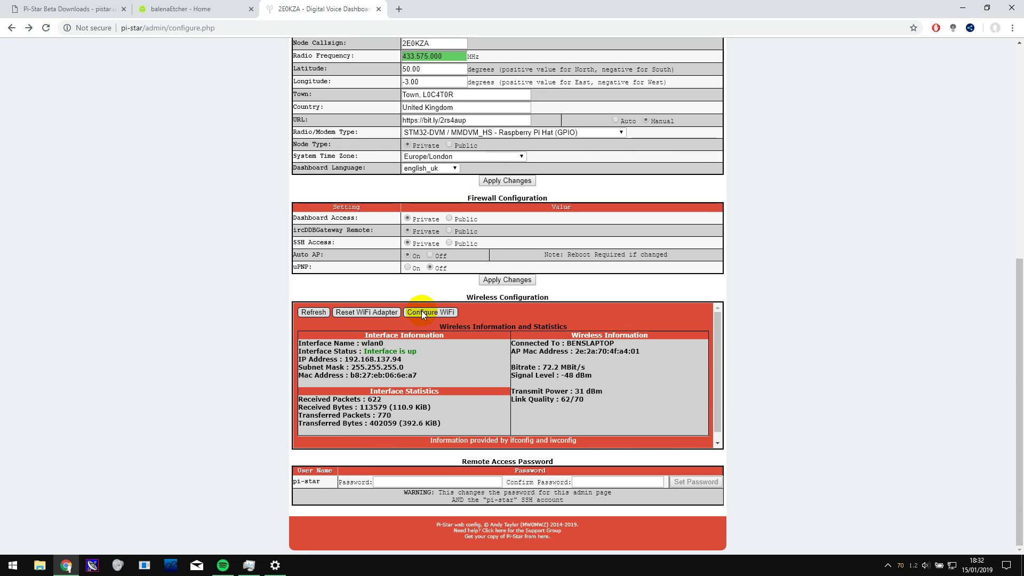
{"action": "left_click", "coordinate": [453, 312]}
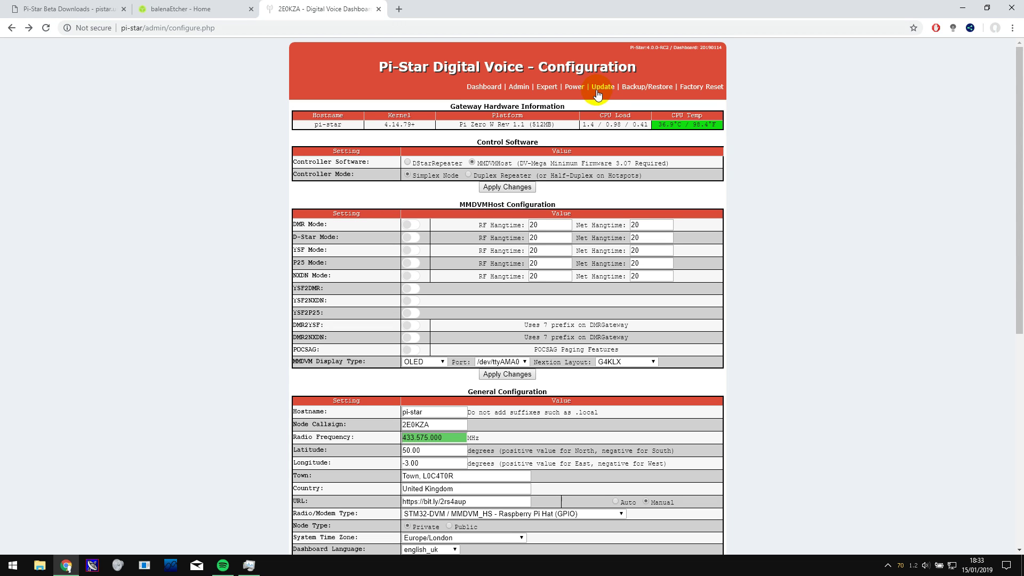
{"action": "left_click", "coordinate": [598, 94]}
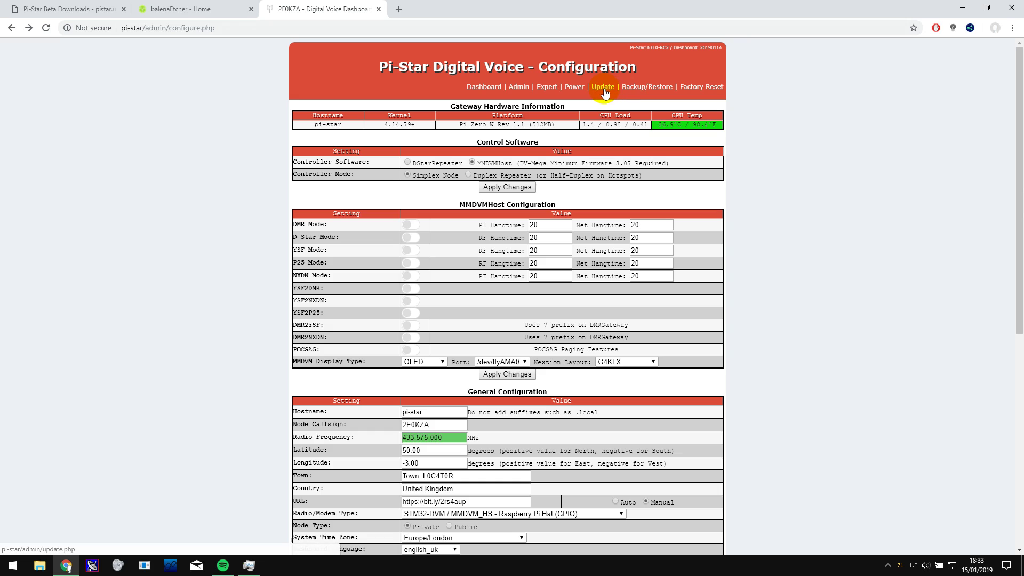
{"action": "left_click", "coordinate": [597, 91]}
{"action": "left_click", "coordinate": [606, 92]}
Check the Pi-Star version number shown in the dashboard header.
{"action": "left_click_drag", "start_coordinate": [668, 50], "coordinate": [659, 50]}
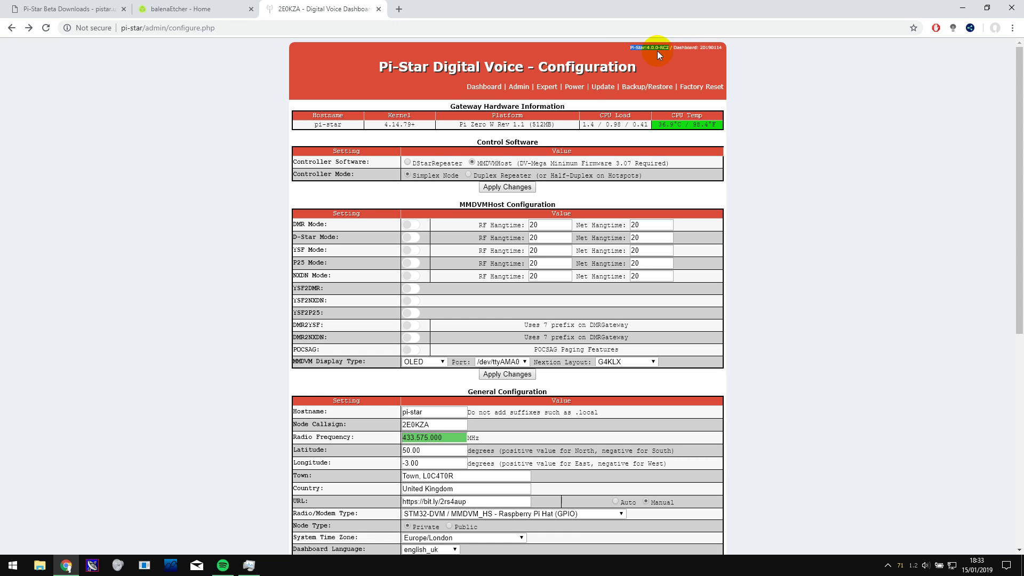
{"action": "left_click_drag", "start_coordinate": [648, 51], "coordinate": [656, 48]}
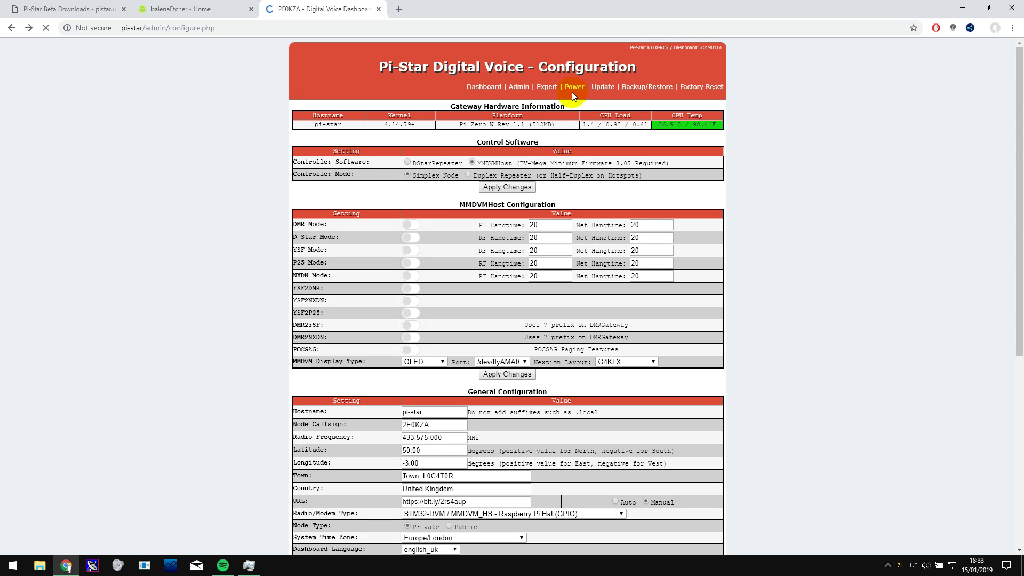
{"action": "left_click", "coordinate": [655, 48]}
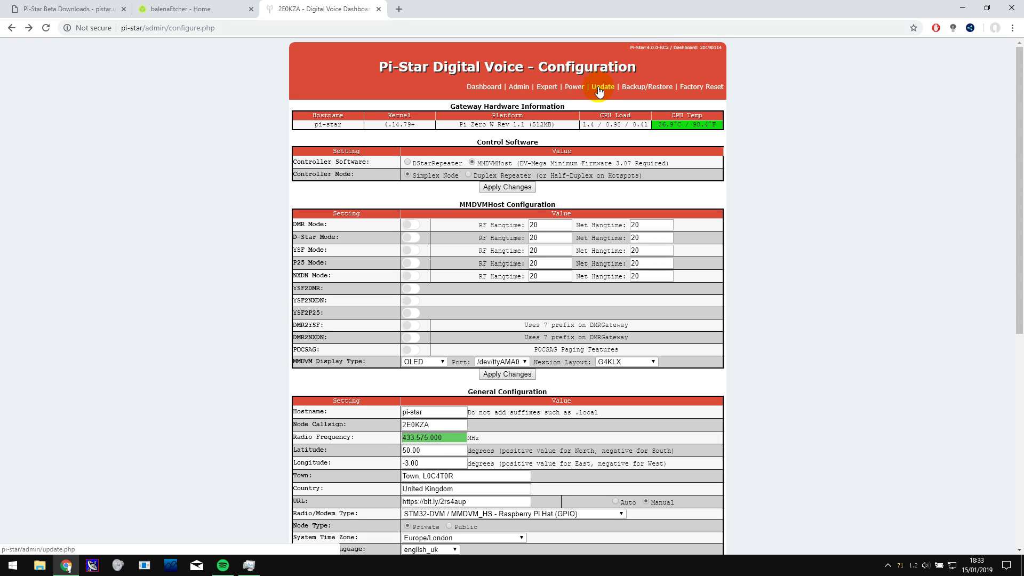
Run the Pi-Star update until Finished, bringing the dashboard to version 20190115.
{"action": "left_click", "coordinate": [597, 88]}
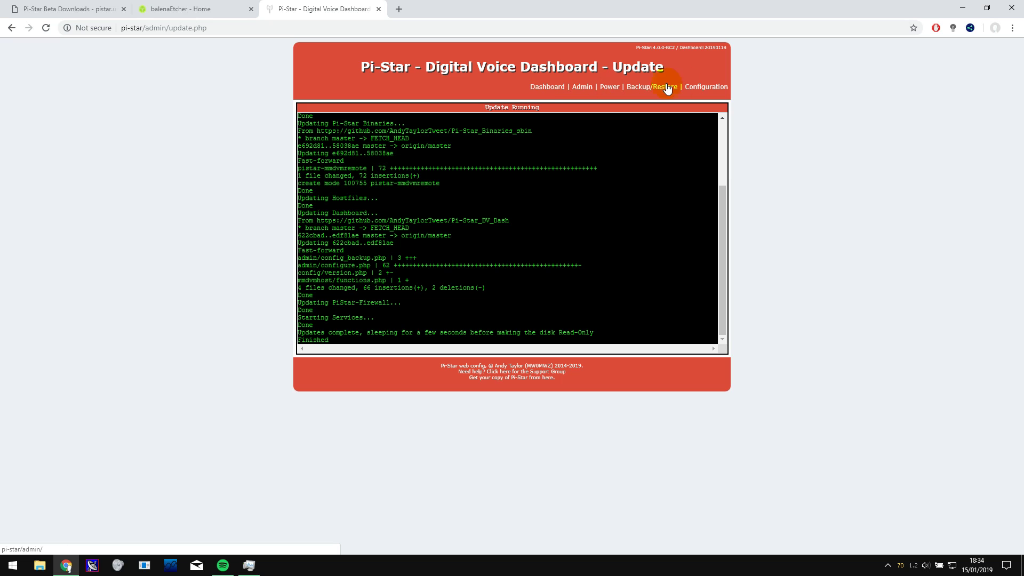
{"action": "left_click", "coordinate": [694, 90]}
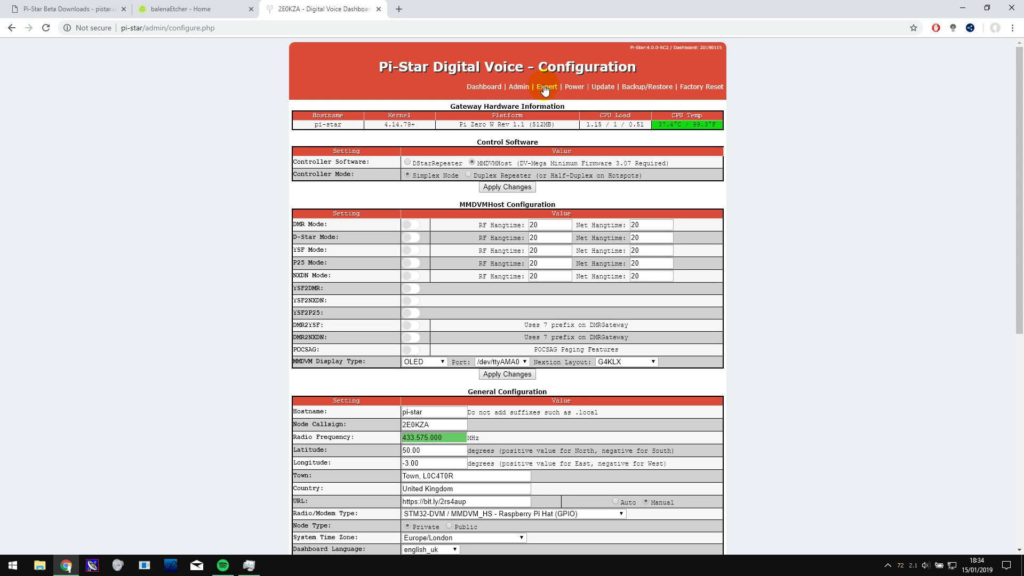
Start the Pi-Star upgrade from the Expert section.
{"action": "left_click", "coordinate": [544, 88]}
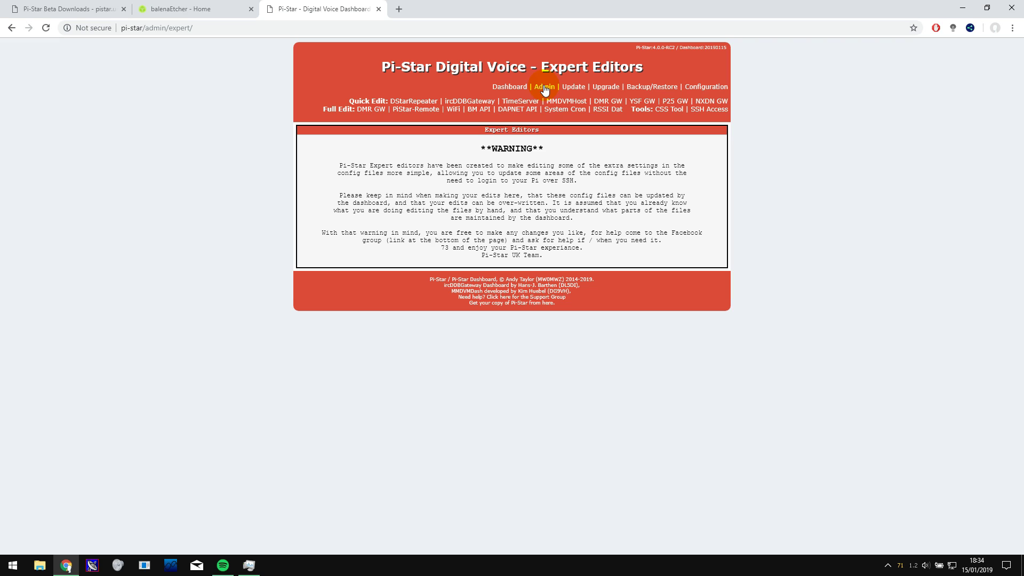
{"action": "left_click", "coordinate": [598, 92]}
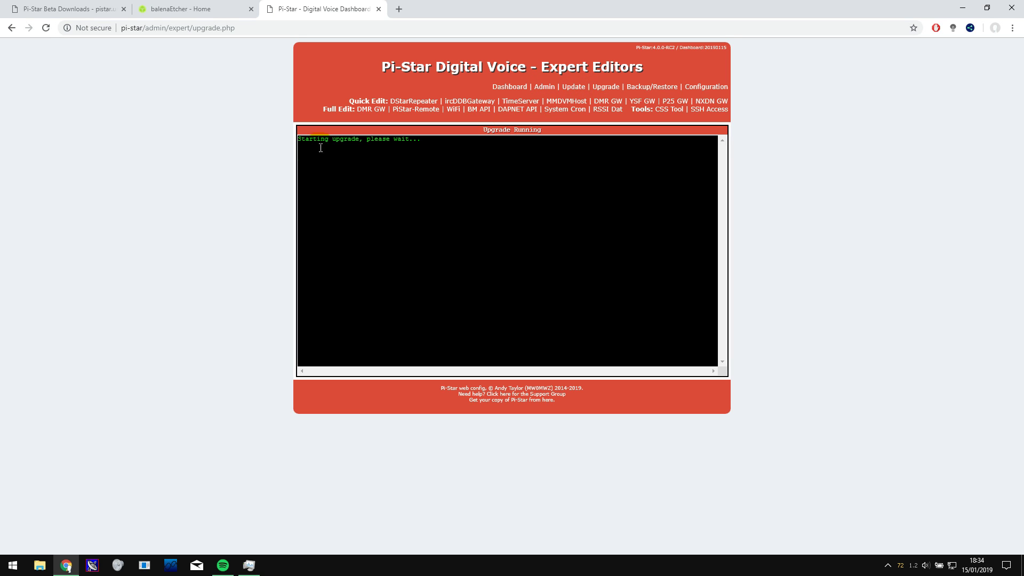